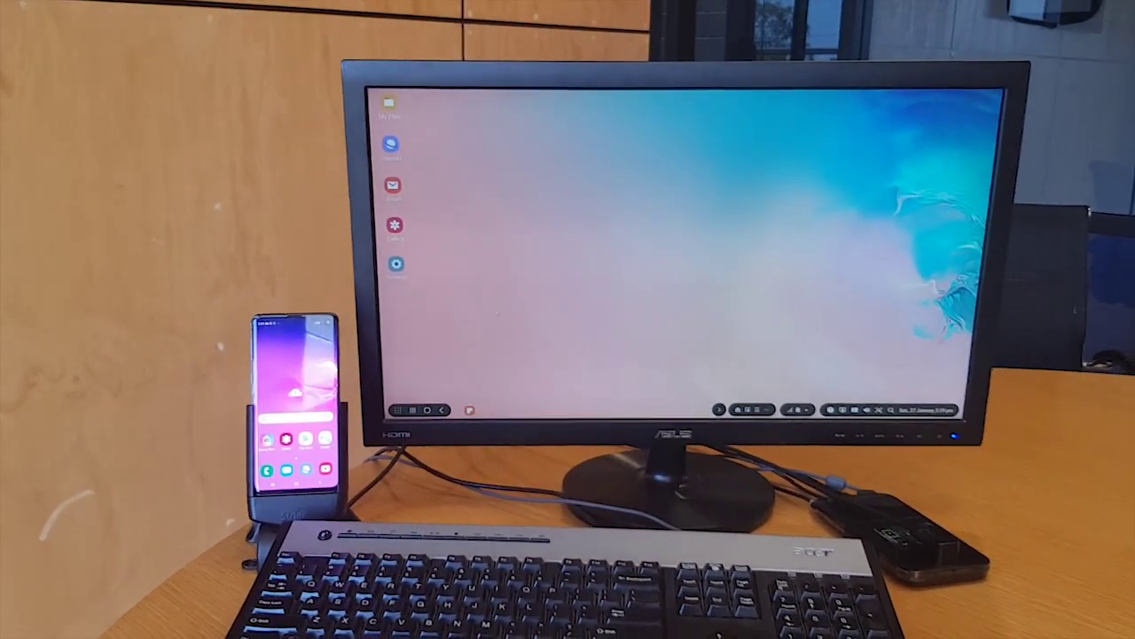
# Open a new Samsung Notes note window on the DeX desktop
pyautogui.click(438, 409)
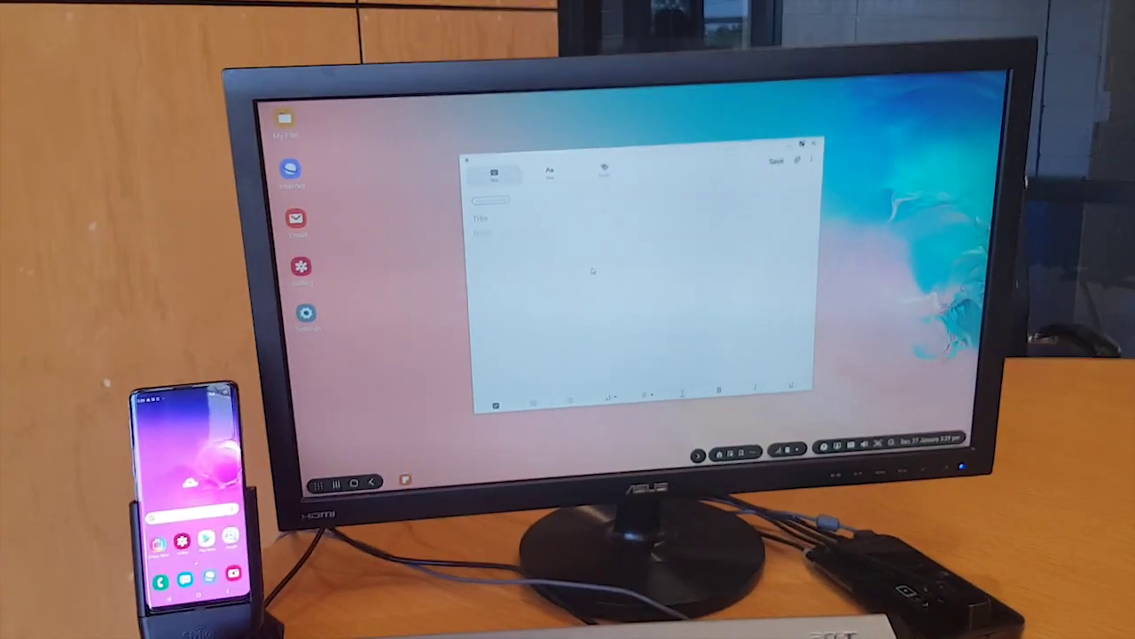
pyautogui.write('gdhdgnxcgncxn')
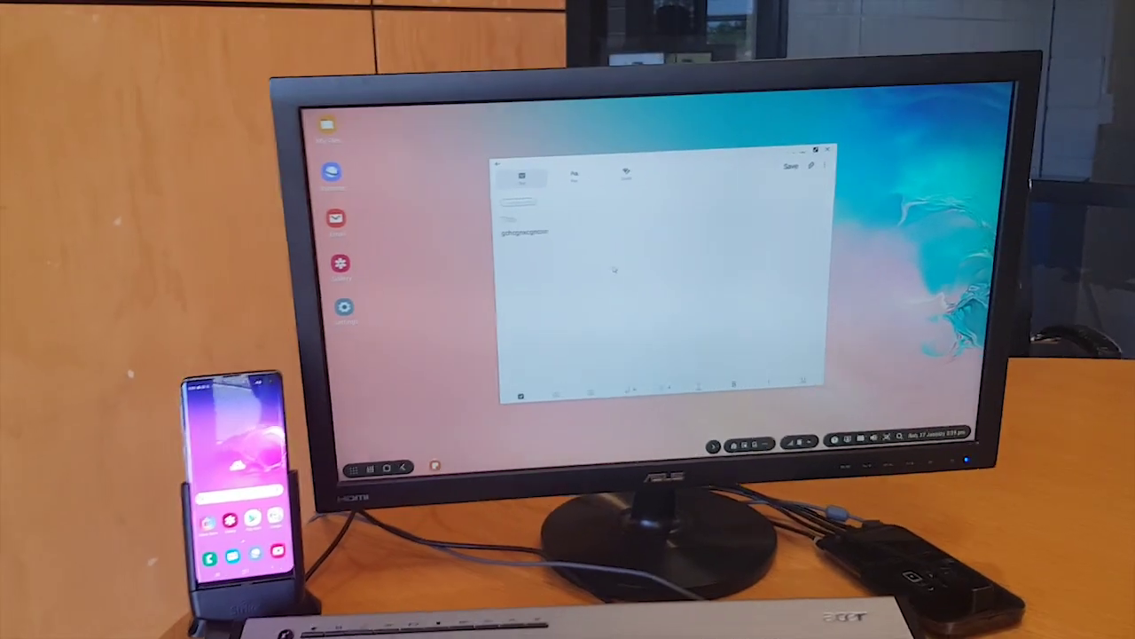